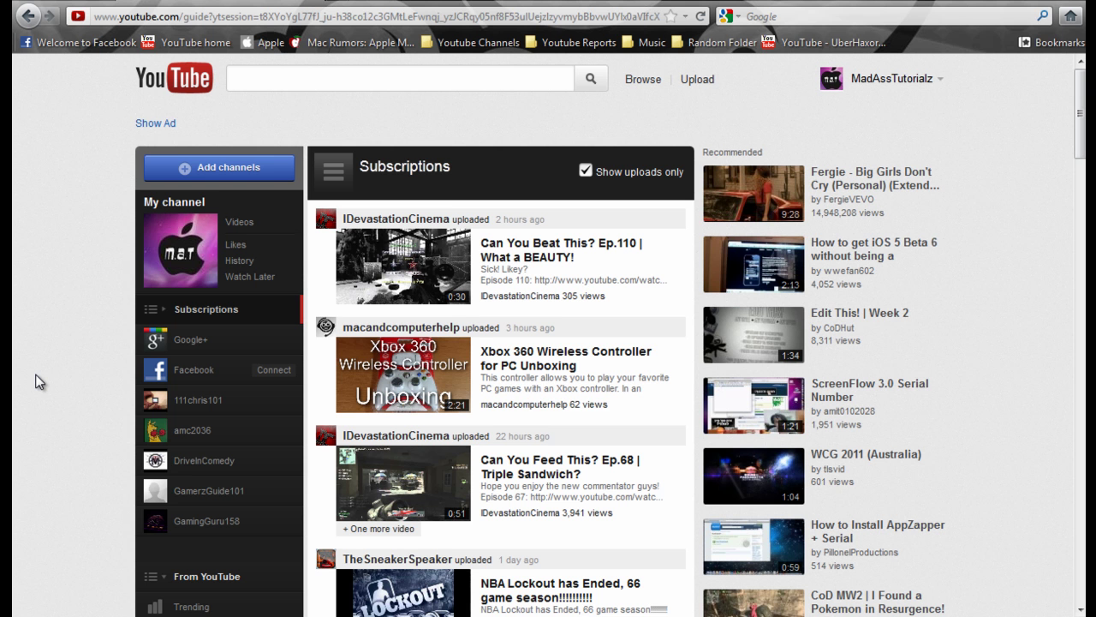
Step: Scroll the YouTube subscriptions feed down and back up
scroll(26, 347, down, 5)
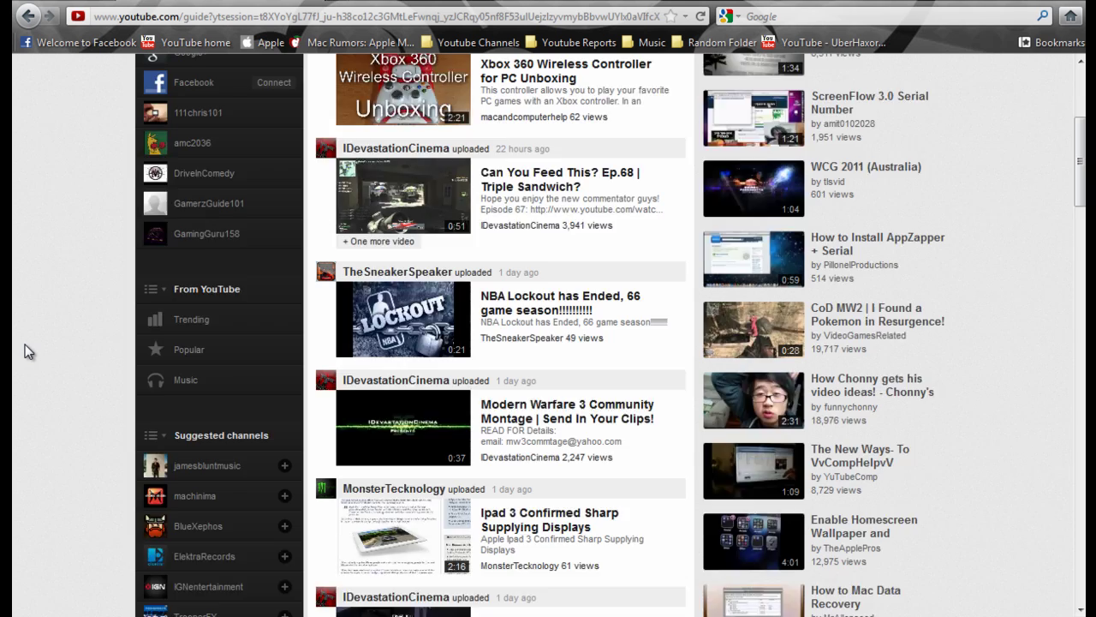
scroll(28, 350, up, 5)
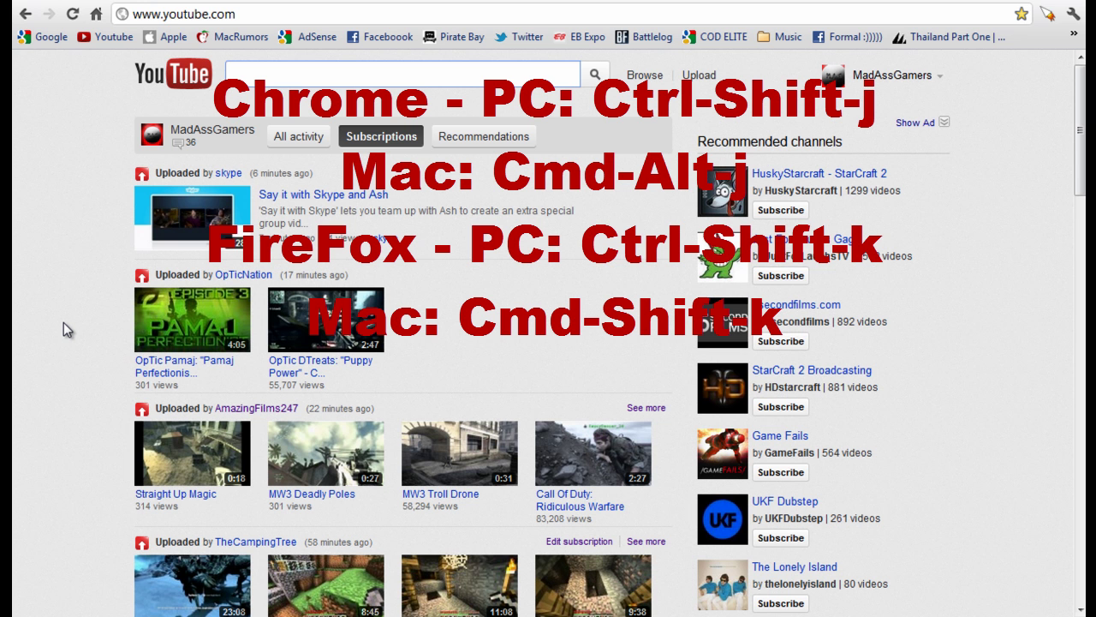
Step: Open Chrome's developer console and select the document.cookie command line in Notepad
key(ctrl+shift+j)
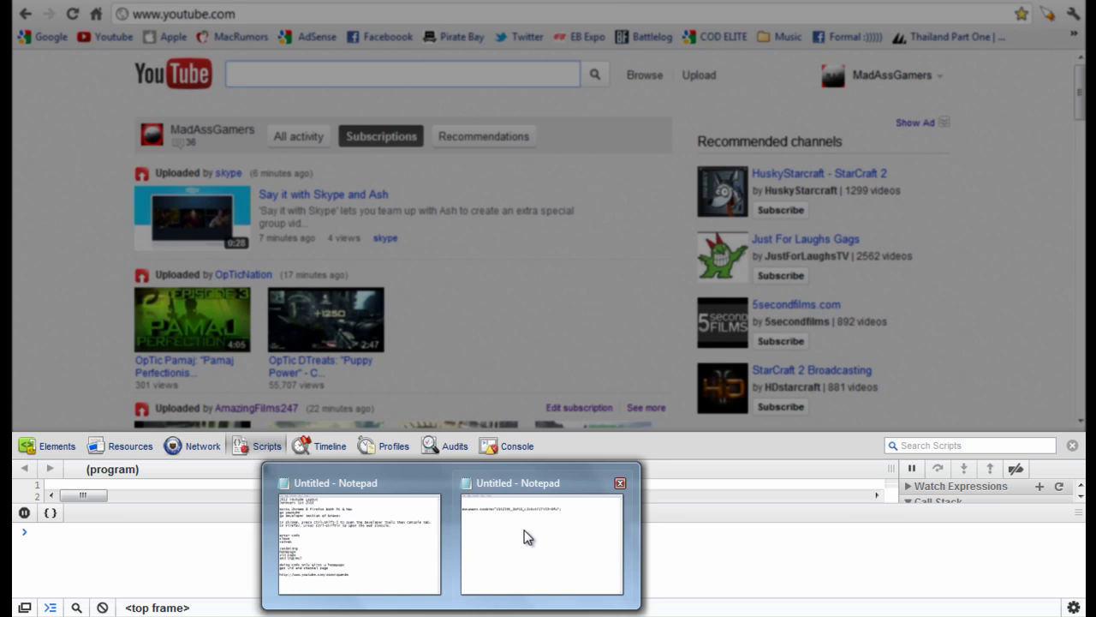
click(526, 536)
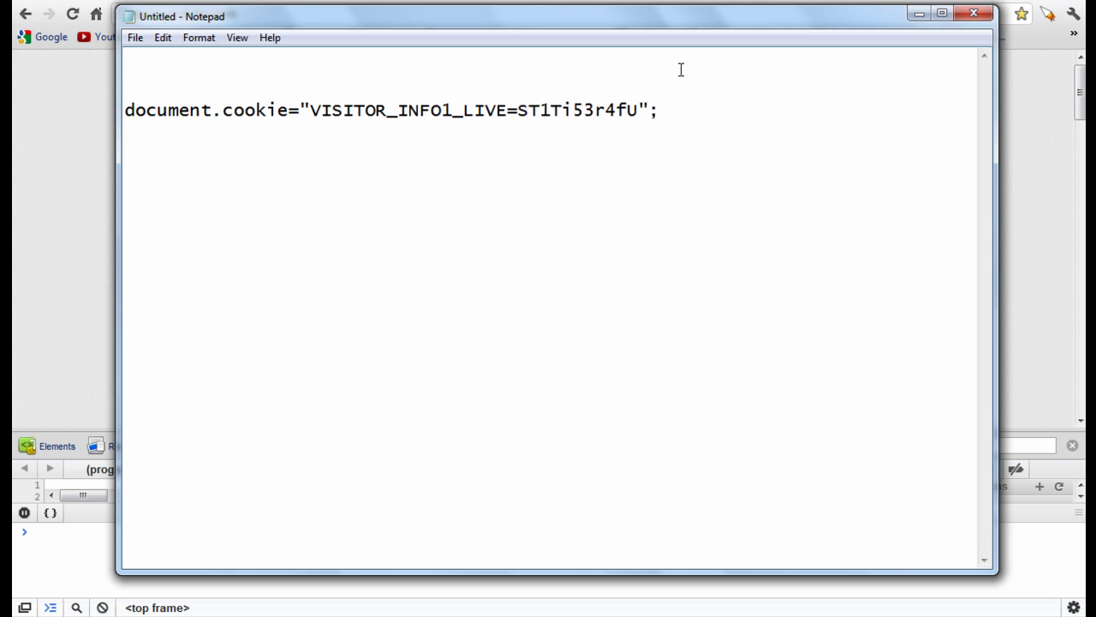
drag(672, 110, 98, 110)
key(ctrl+c)
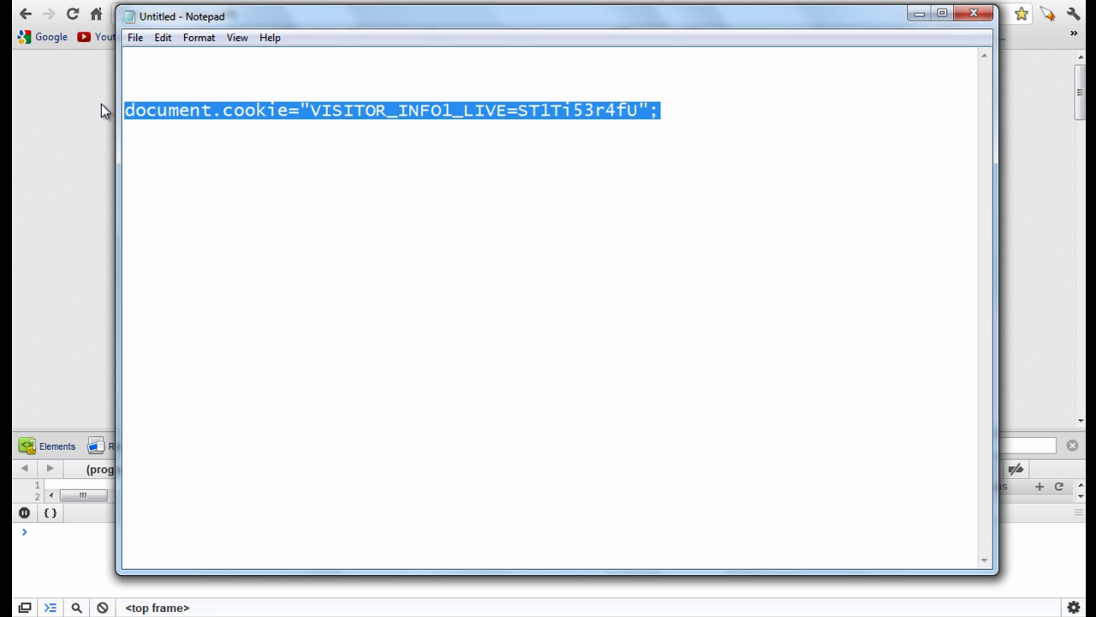
Step: Run the document.cookie command in the console, close DevTools and reload YouTube
click(43, 538)
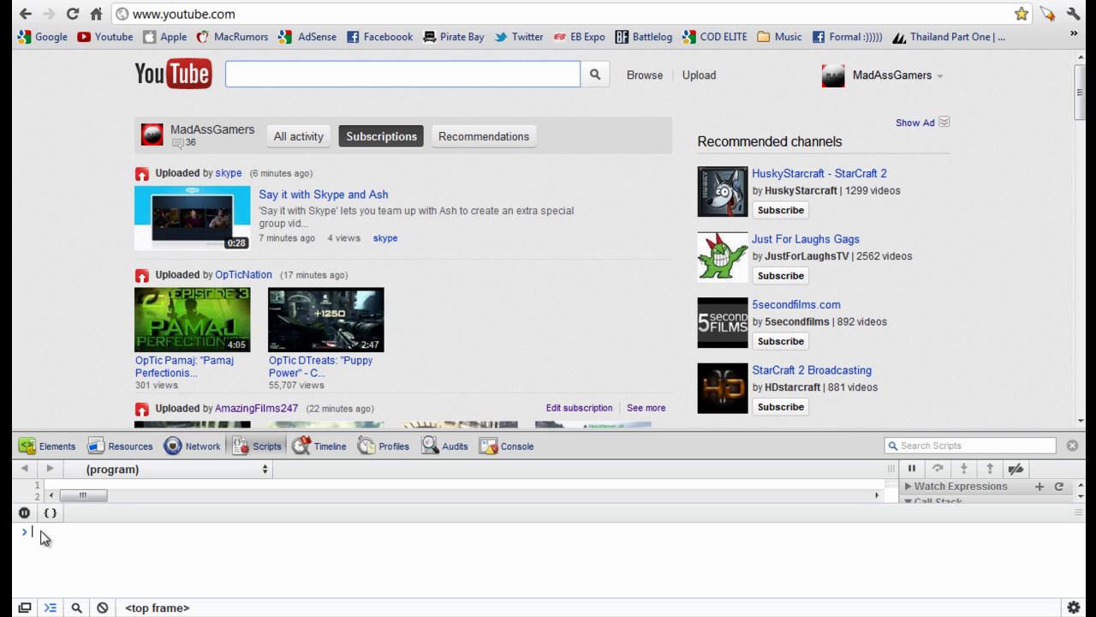
key(ctrl+v)
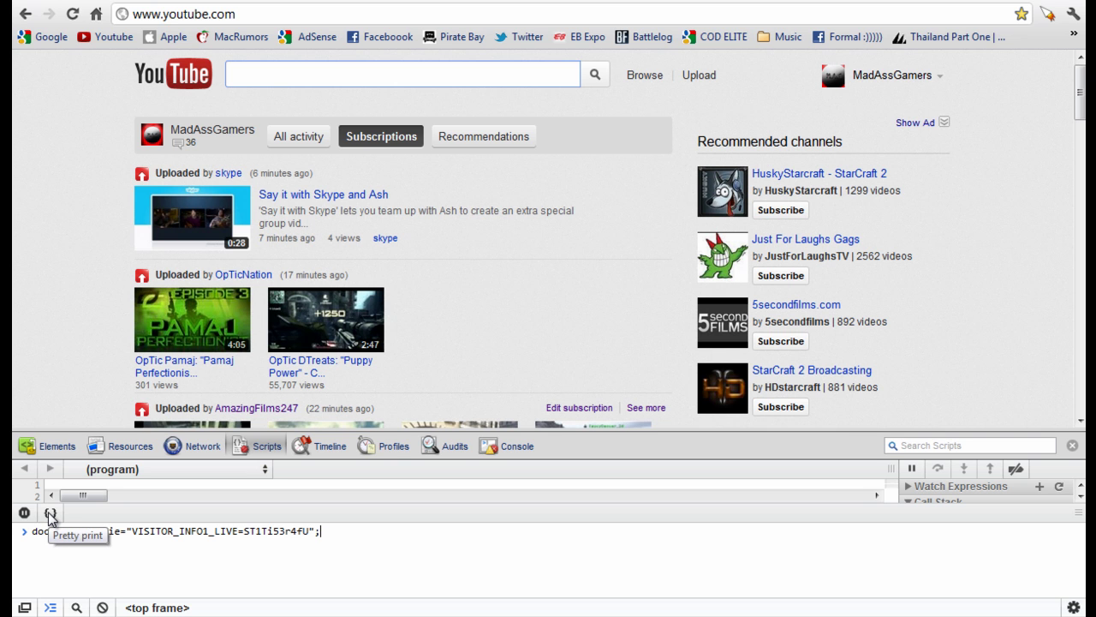
key(Return)
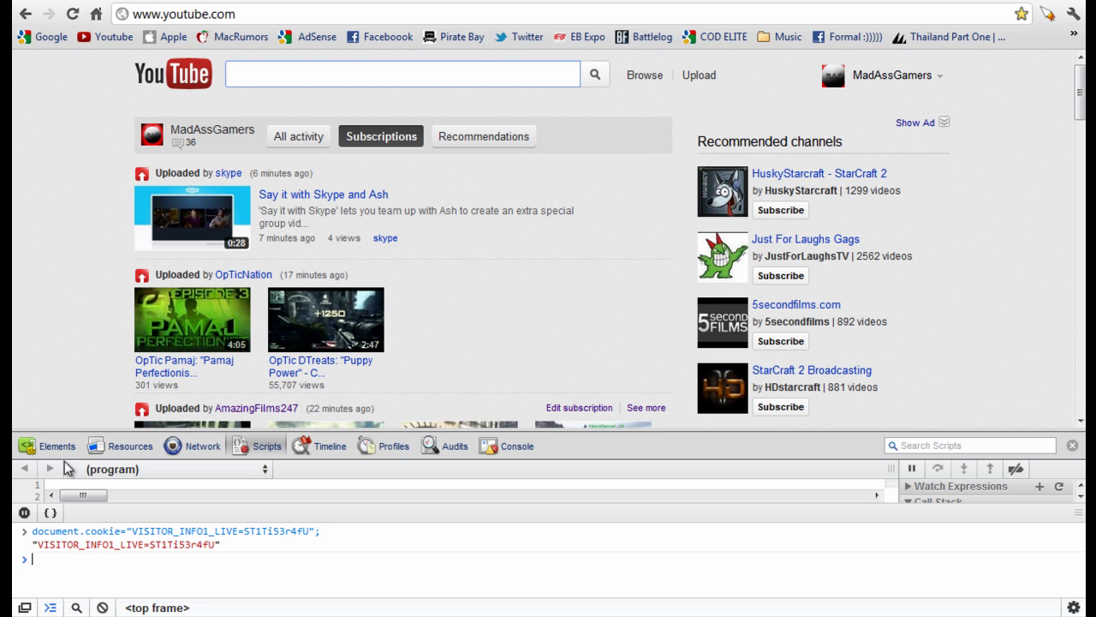
click(1073, 445)
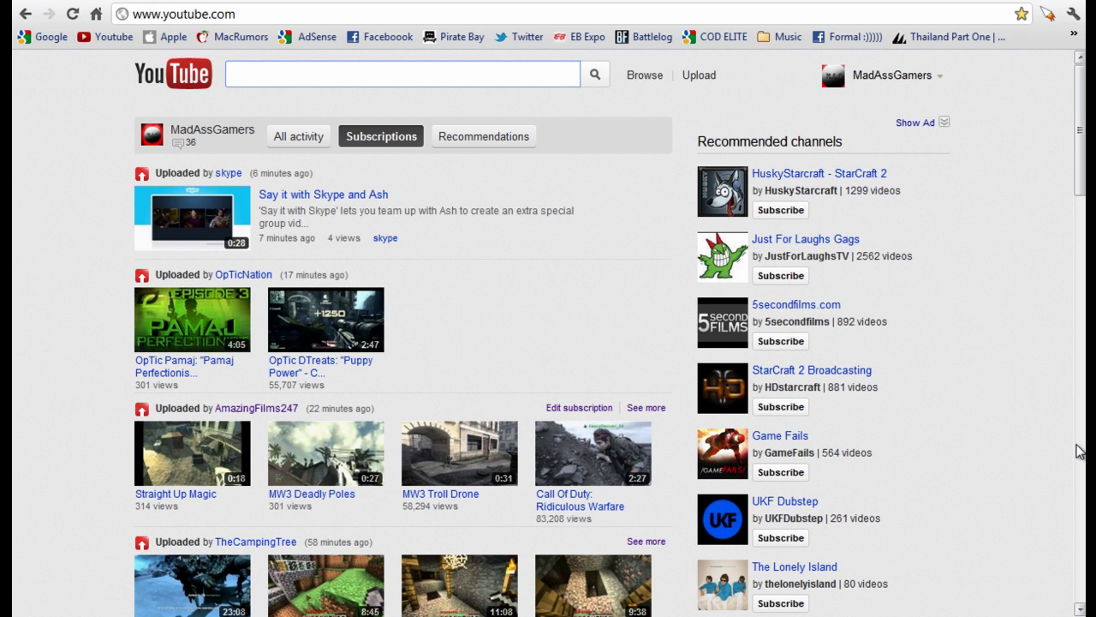
click(71, 17)
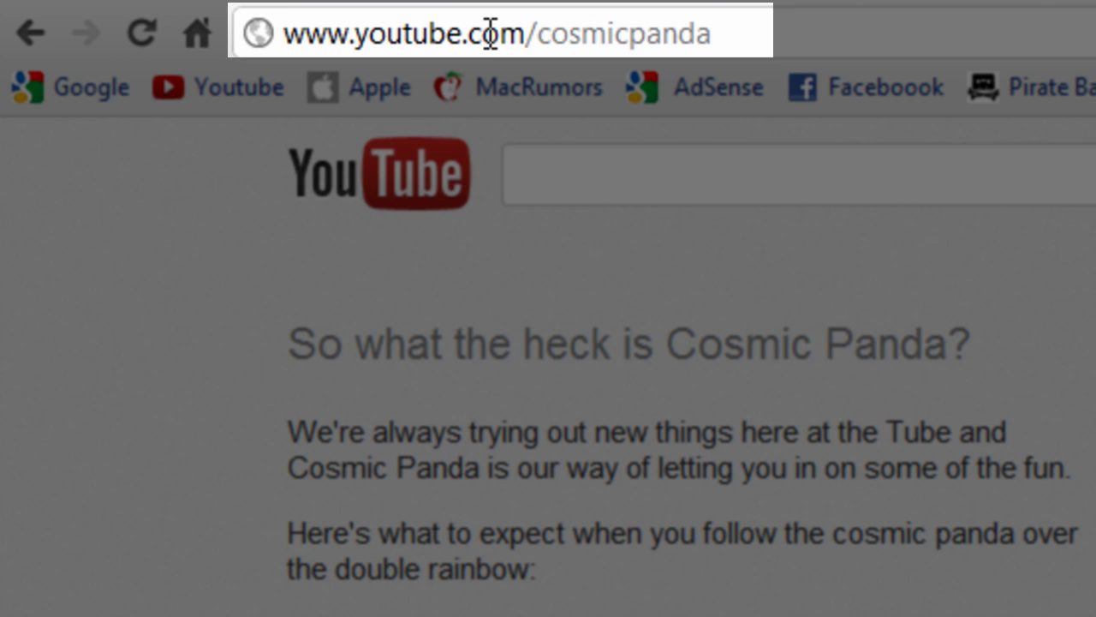
Step: Go to youtube.com/cosmicpanda and opt in with 'Try it out!'
drag(715, 34, 381, 25)
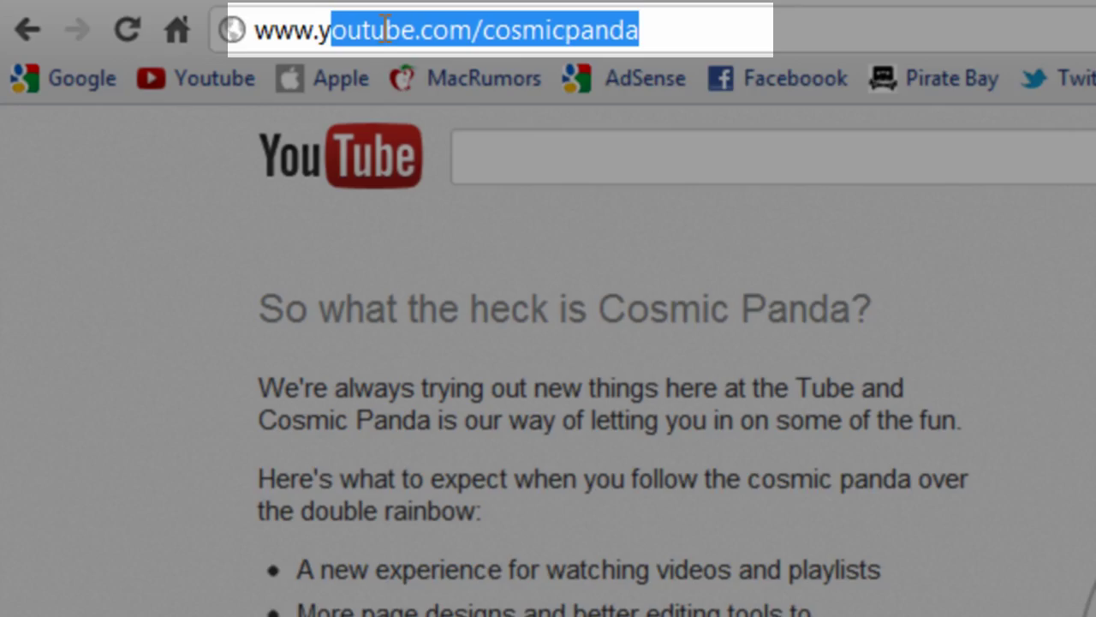
click(187, 14)
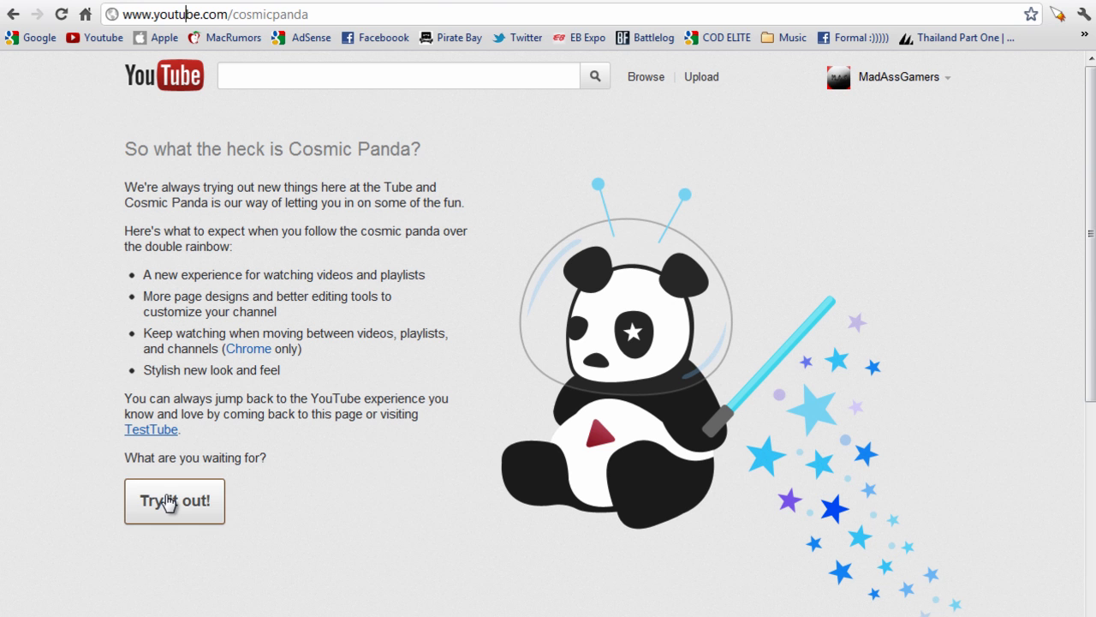
click(168, 501)
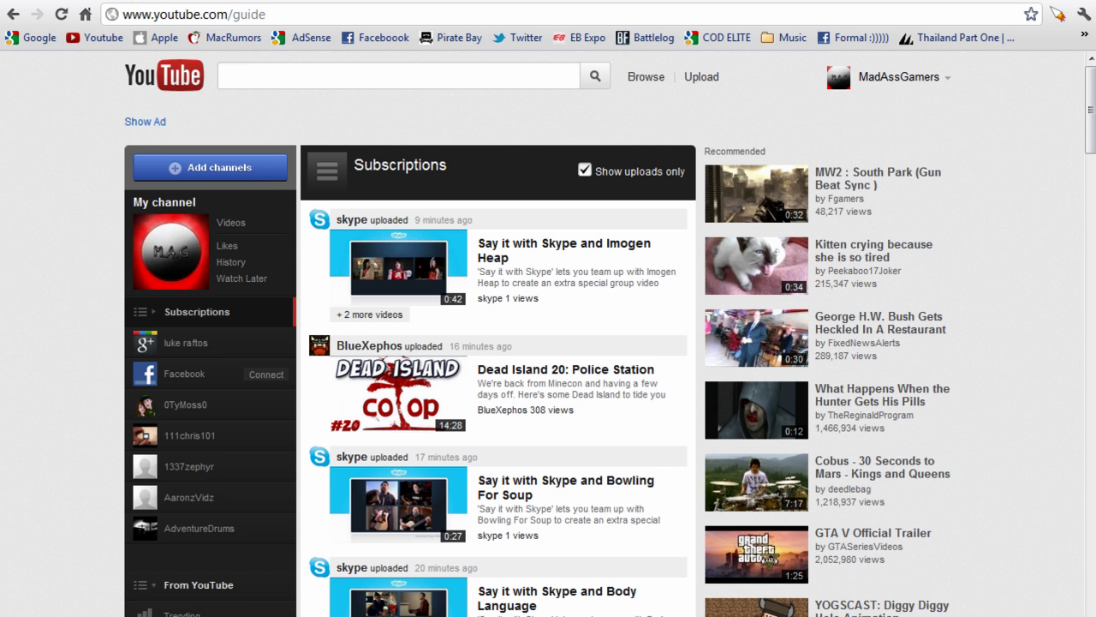
Step: Open the MadAssGamers channel and browse its Uploaded videos and Featured Channels sidebar
click(861, 78)
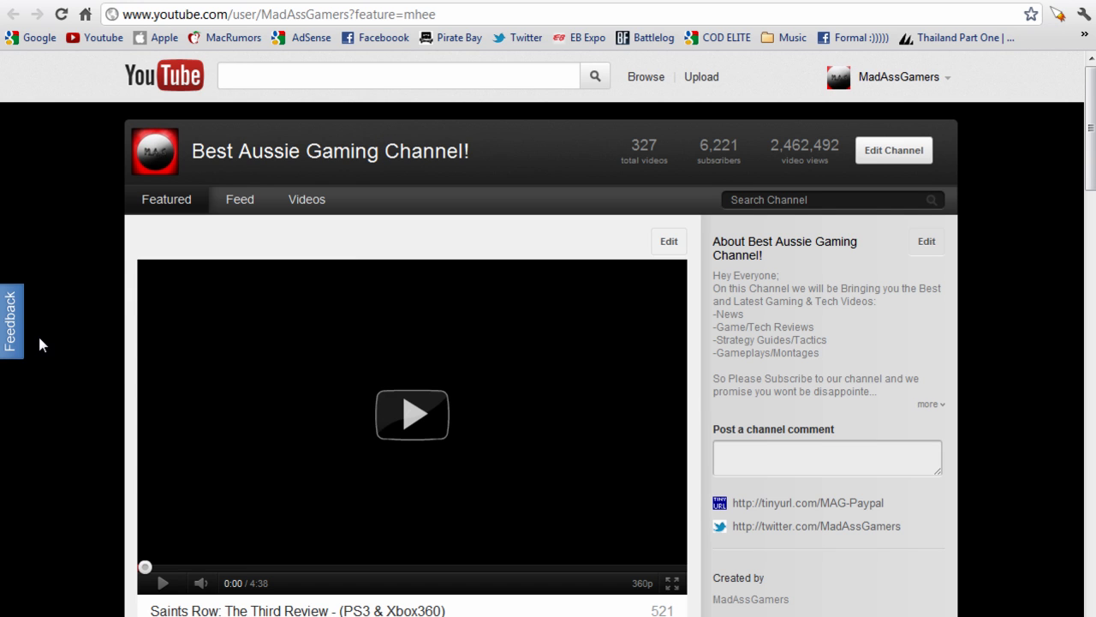
scroll(48, 345, down, 1)
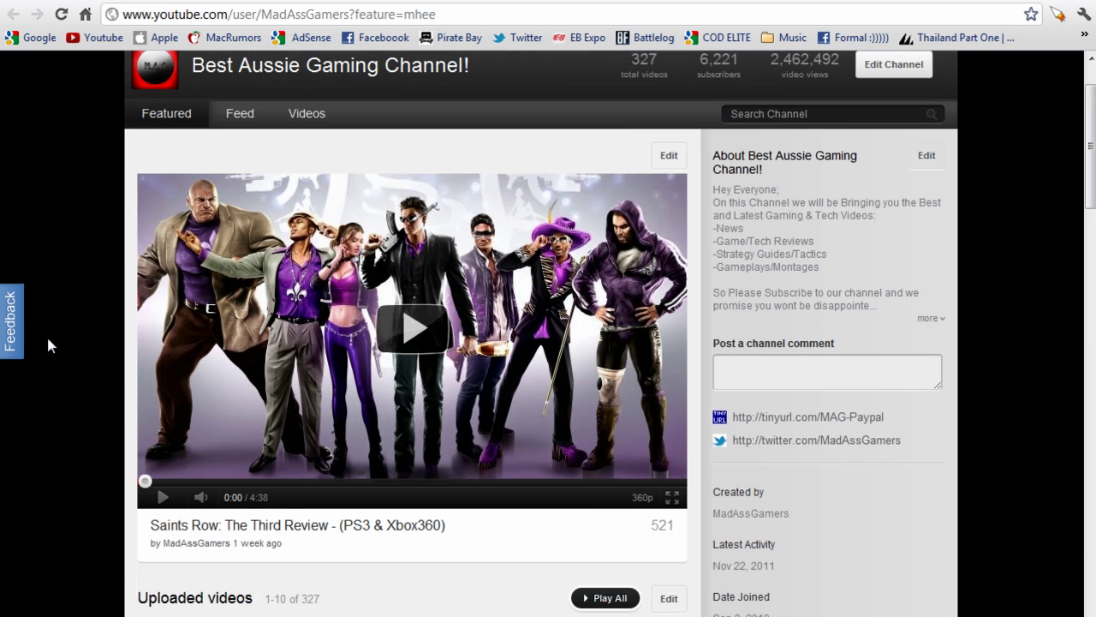
scroll(48, 345, down, 1)
scroll(48, 344, down, 1)
scroll(48, 345, down, 1)
scroll(47, 344, down, 1)
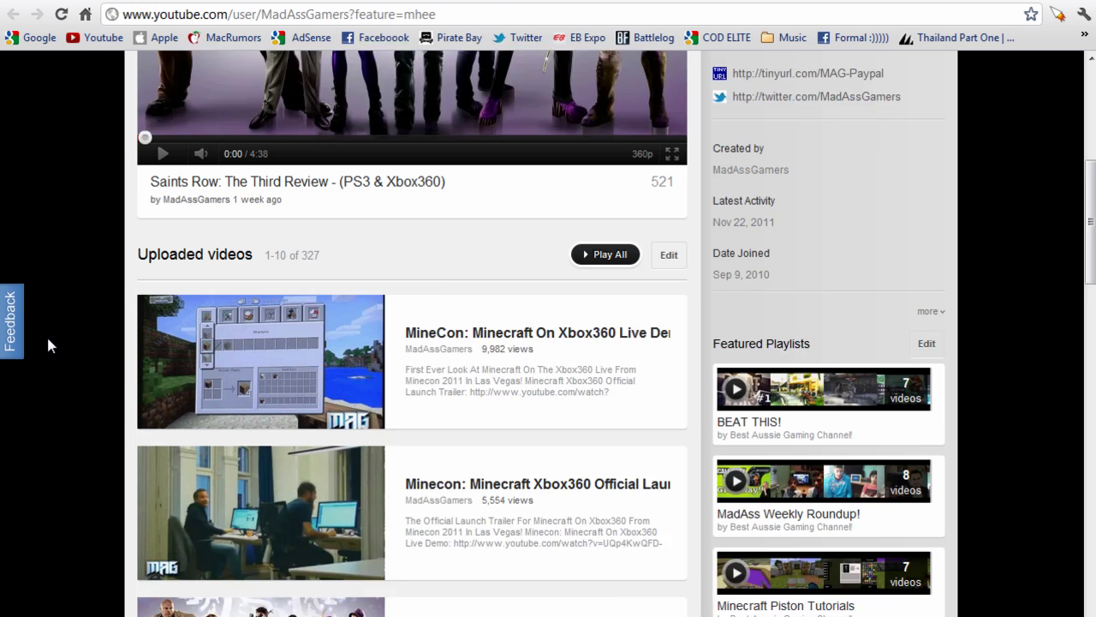
scroll(48, 344, down, 1)
scroll(48, 344, down, 1)
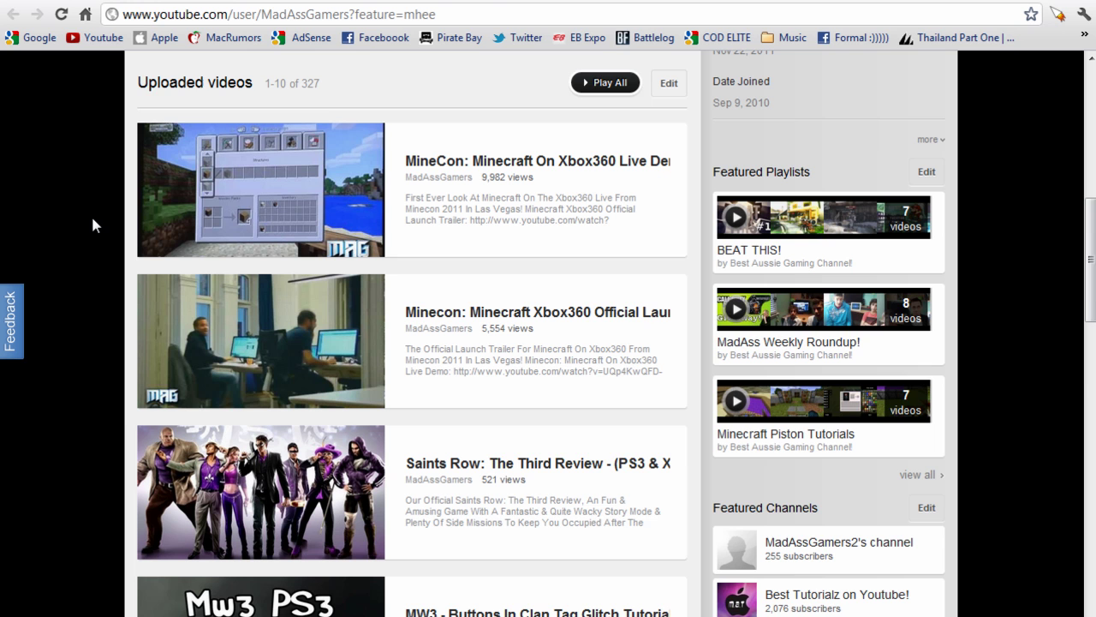
scroll(99, 224, down, 3)
scroll(99, 223, down, 2)
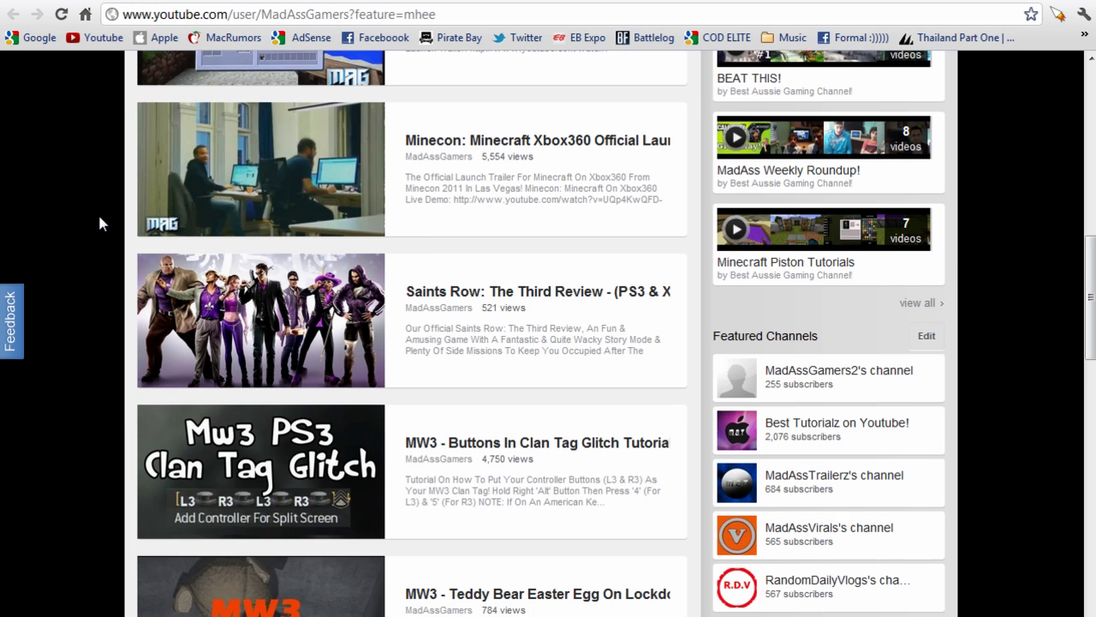
scroll(99, 224, down, 2)
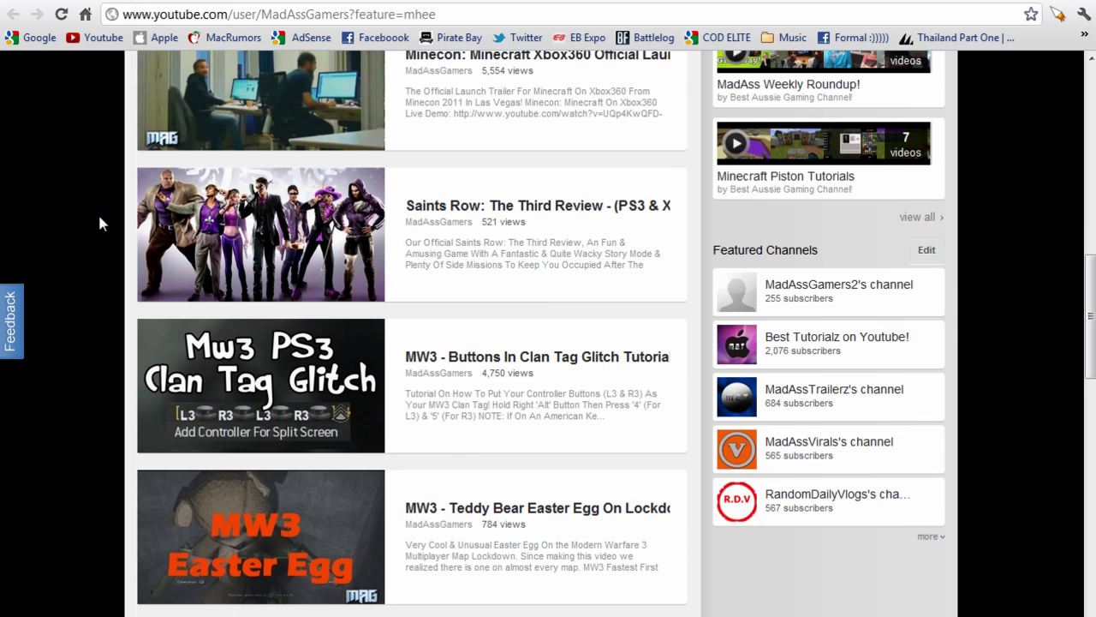
scroll(99, 223, down, 2)
scroll(100, 223, down, 2)
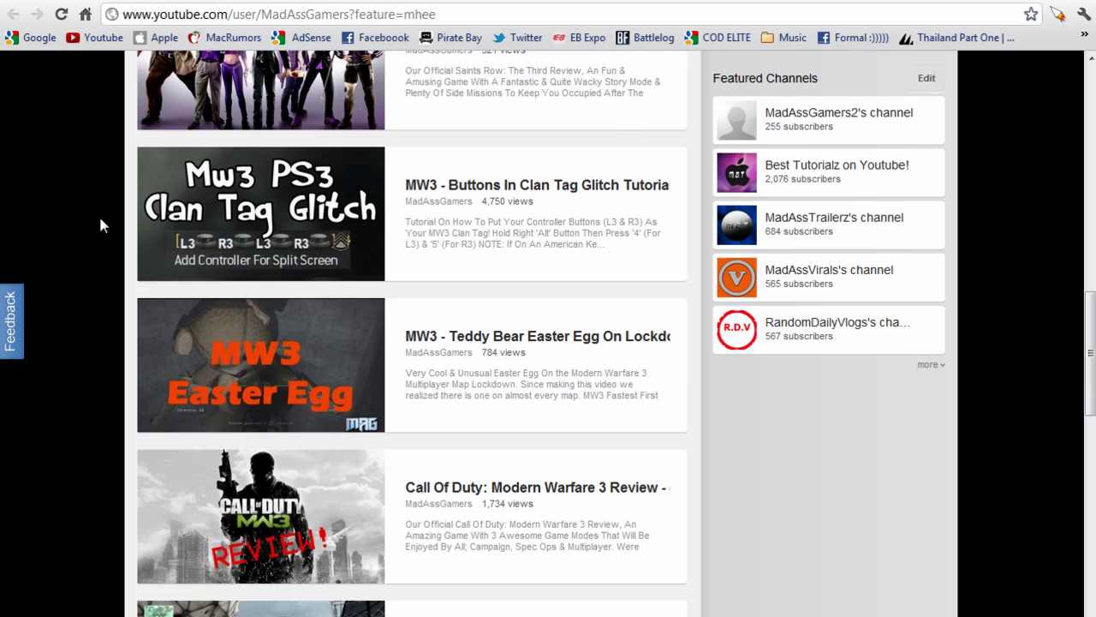
scroll(99, 224, up, 3)
scroll(97, 225, up, 5)
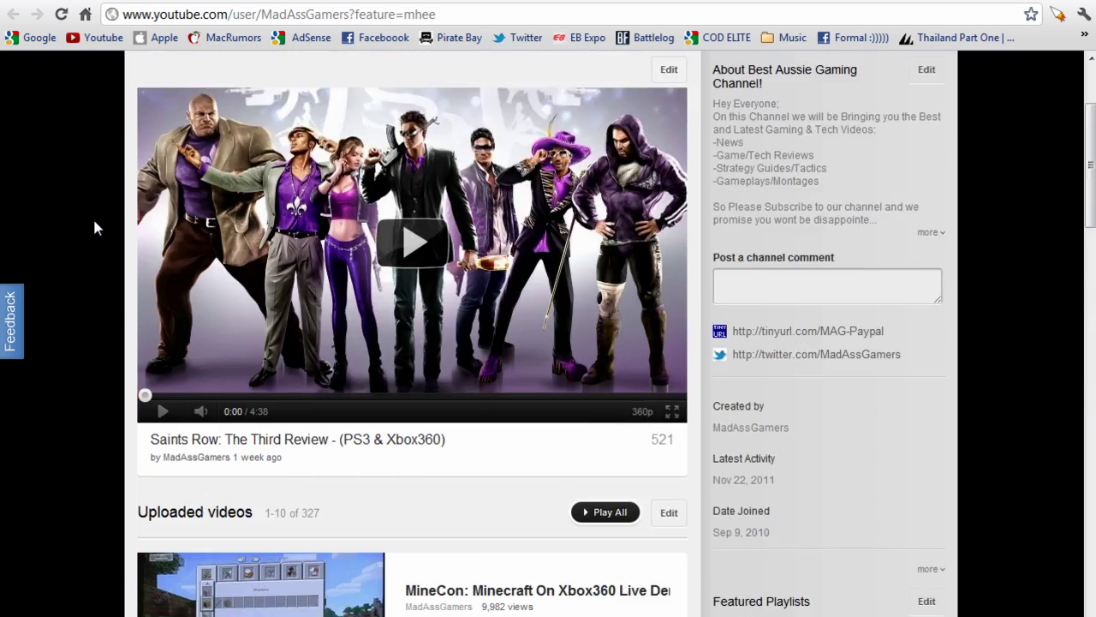
scroll(94, 224, down, 5)
scroll(93, 215, down, 4)
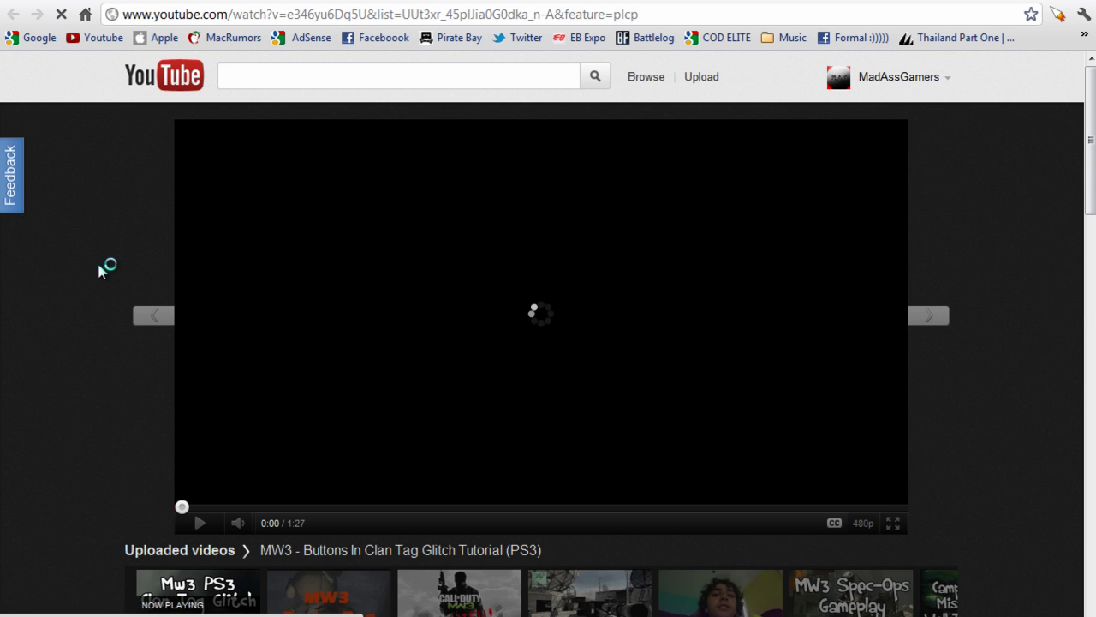
Step: Scroll through the MW3 clan tag video's watch page and comments, then back up
scroll(97, 260, down, 1)
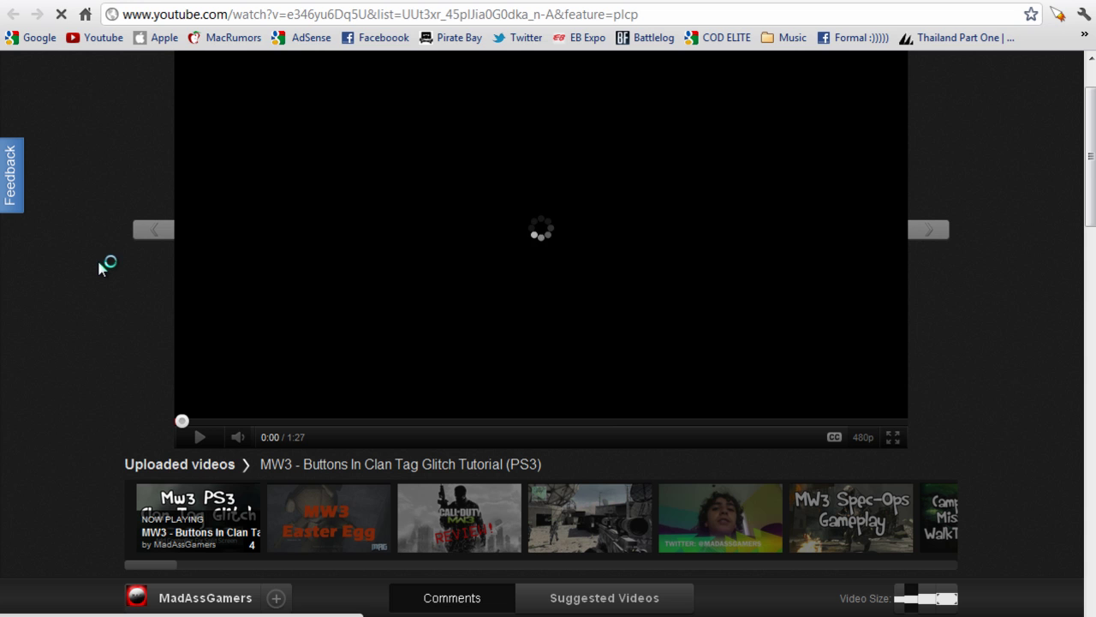
scroll(99, 270, down, 1)
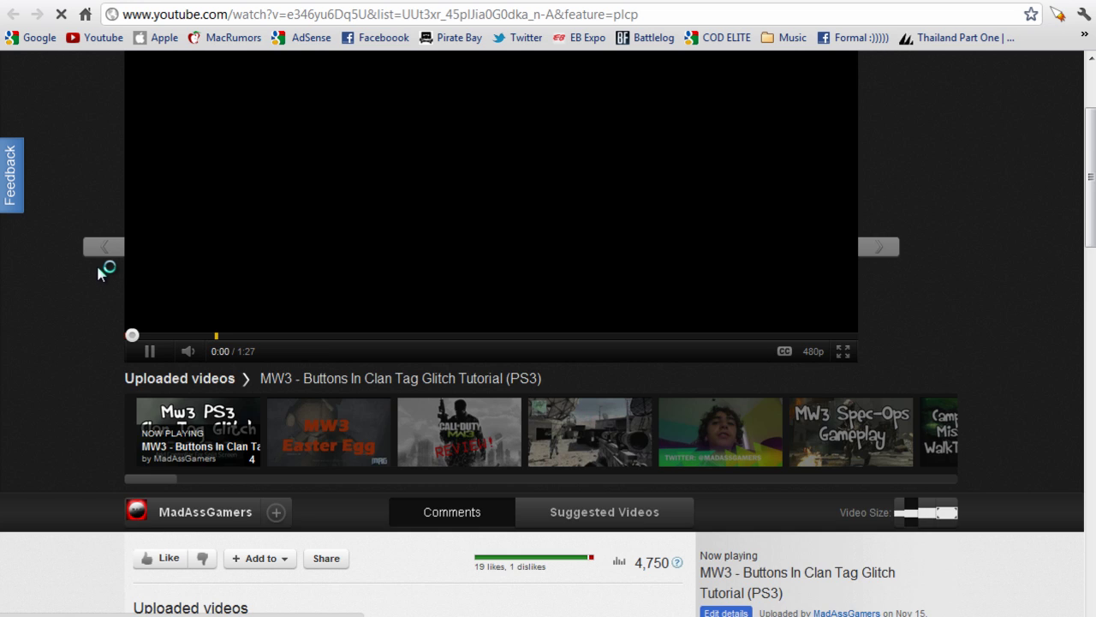
scroll(99, 269, down, 1)
scroll(96, 265, down, 1)
scroll(96, 265, down, 2)
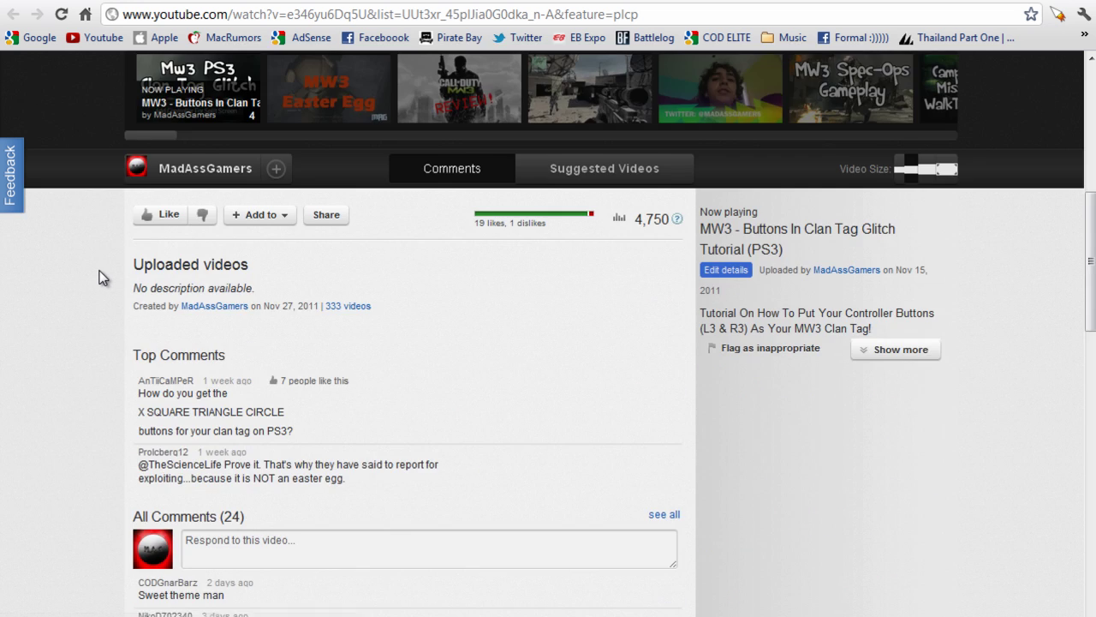
scroll(103, 274, down, 1)
scroll(103, 274, down, 1)
scroll(103, 274, up, 2)
scroll(285, 217, up, 3)
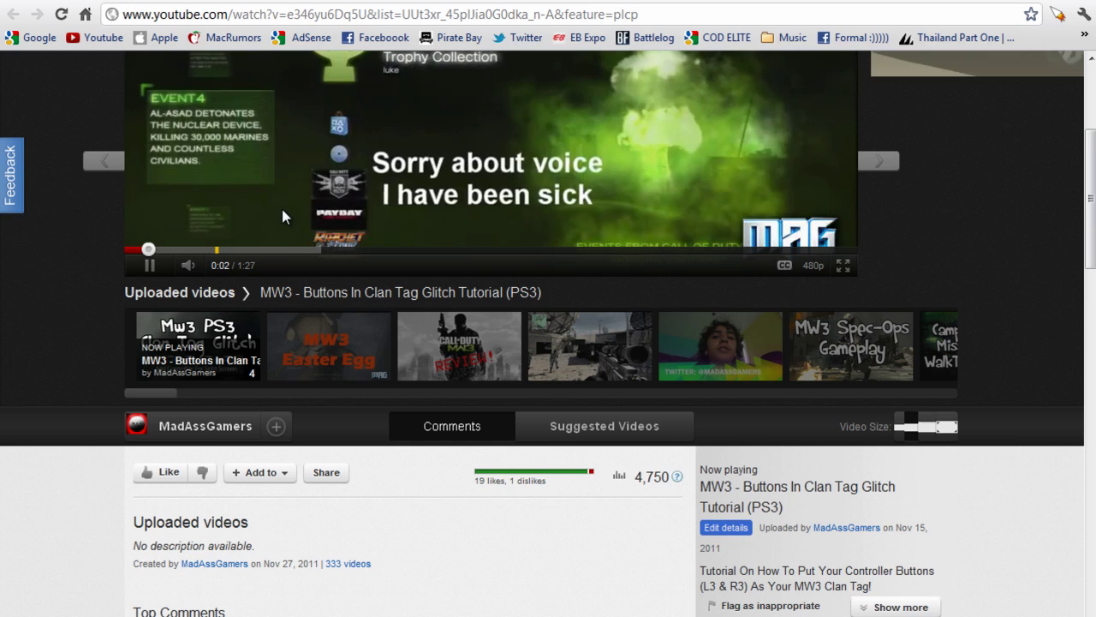
scroll(44, 405, down, 1)
scroll(44, 404, down, 3)
scroll(47, 406, down, 1)
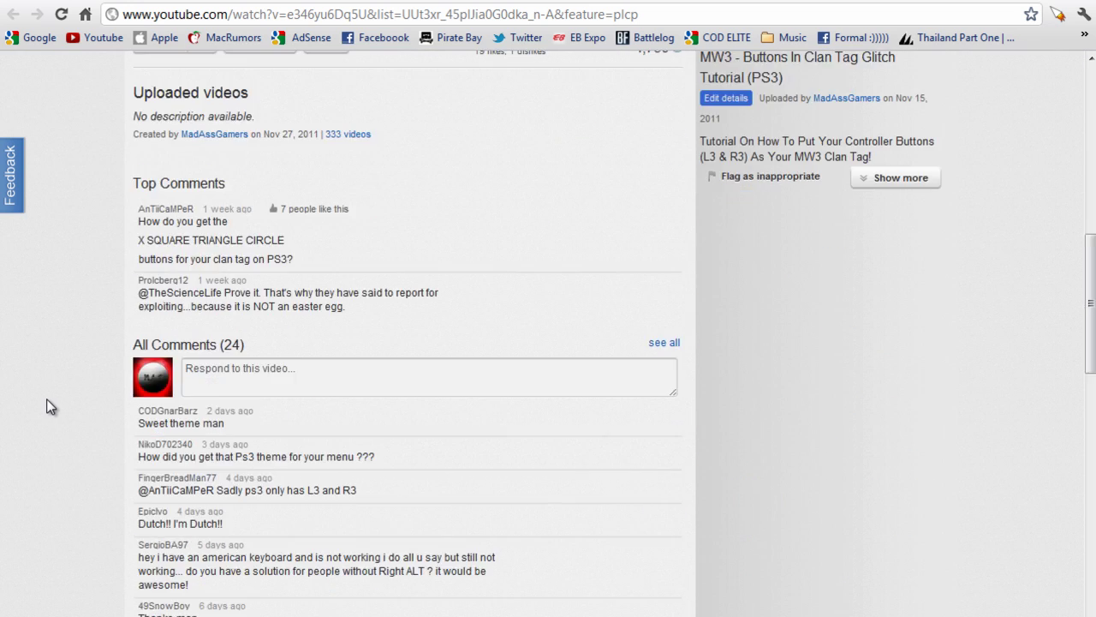
scroll(48, 406, down, 5)
scroll(49, 406, up, 3)
scroll(49, 406, up, 3)
scroll(51, 406, up, 4)
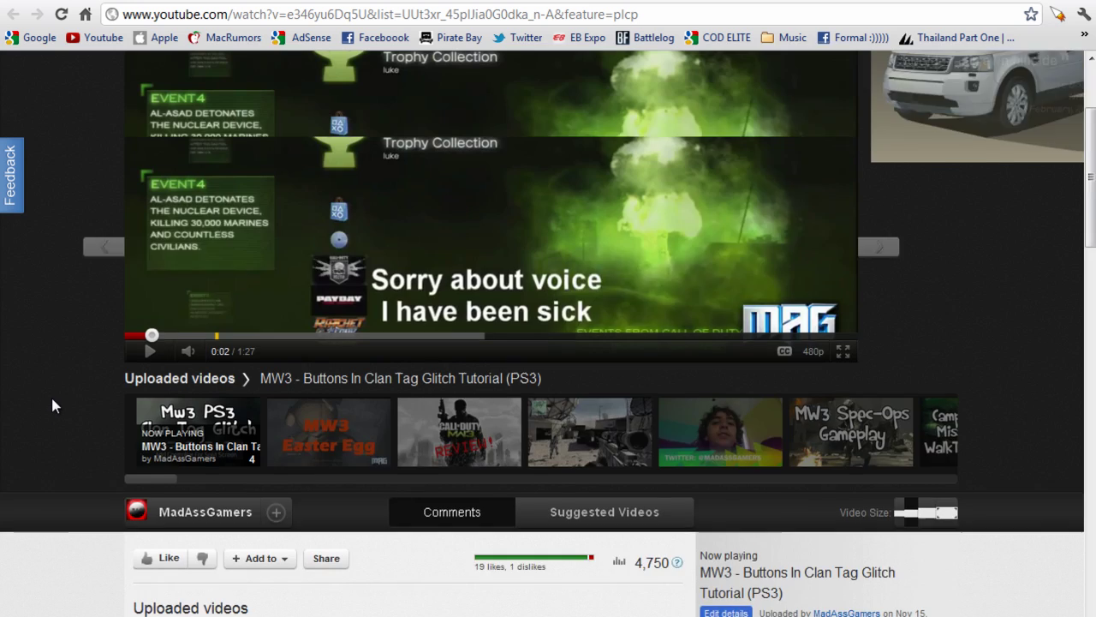
scroll(52, 404, up, 2)
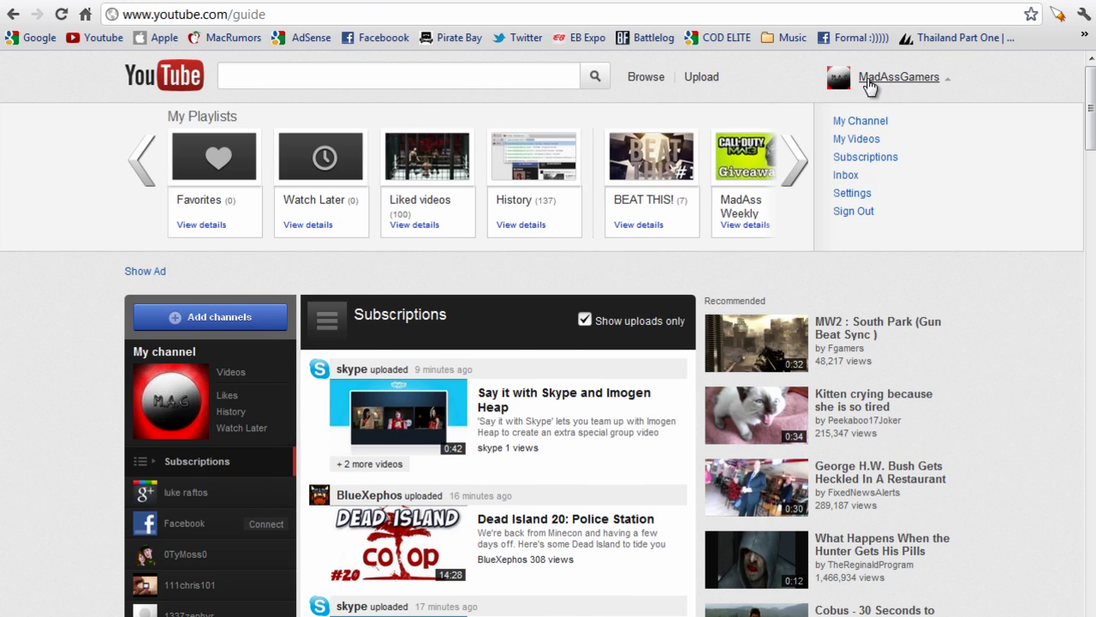
Step: Close the account menu and browse the guide down to Suggested channels and back
click(868, 80)
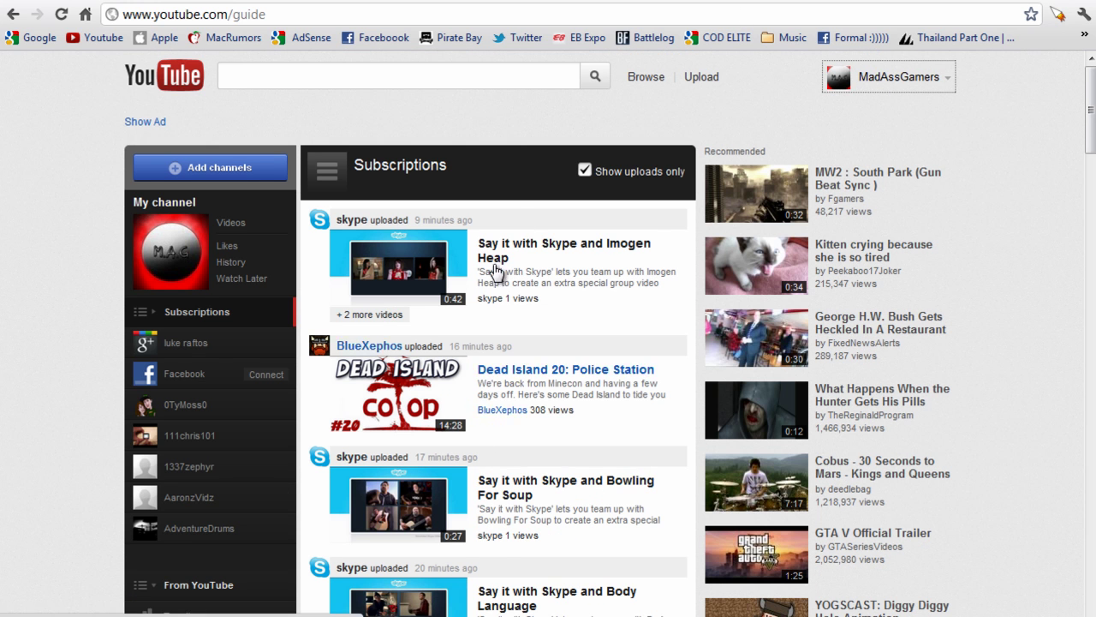
scroll(472, 480, down, 1)
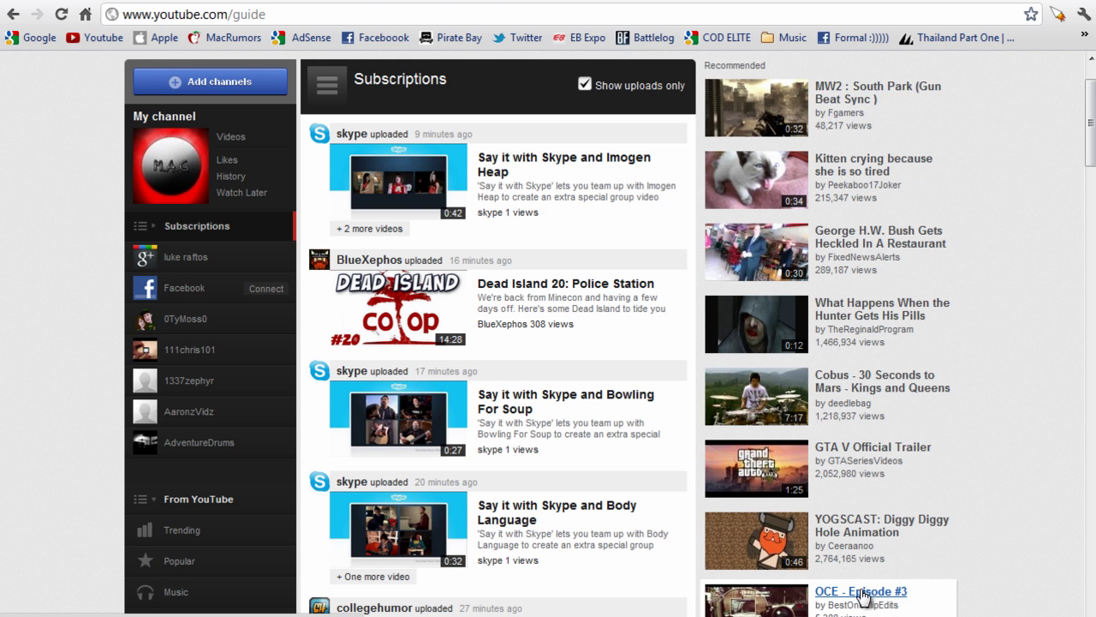
scroll(863, 597, down, 2)
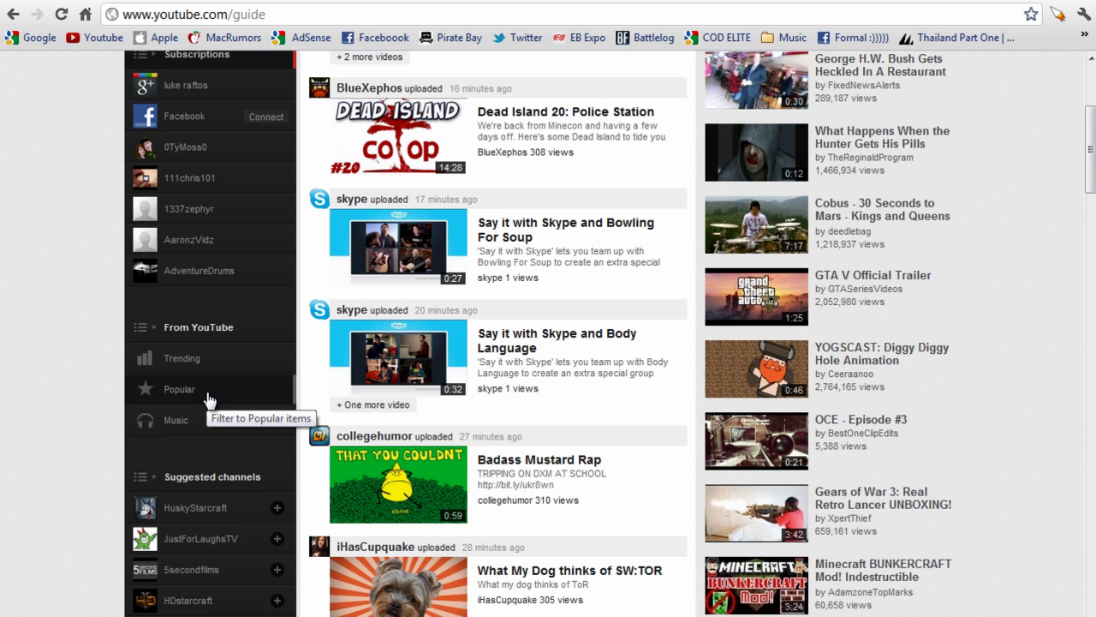
scroll(25, 416, down, 1)
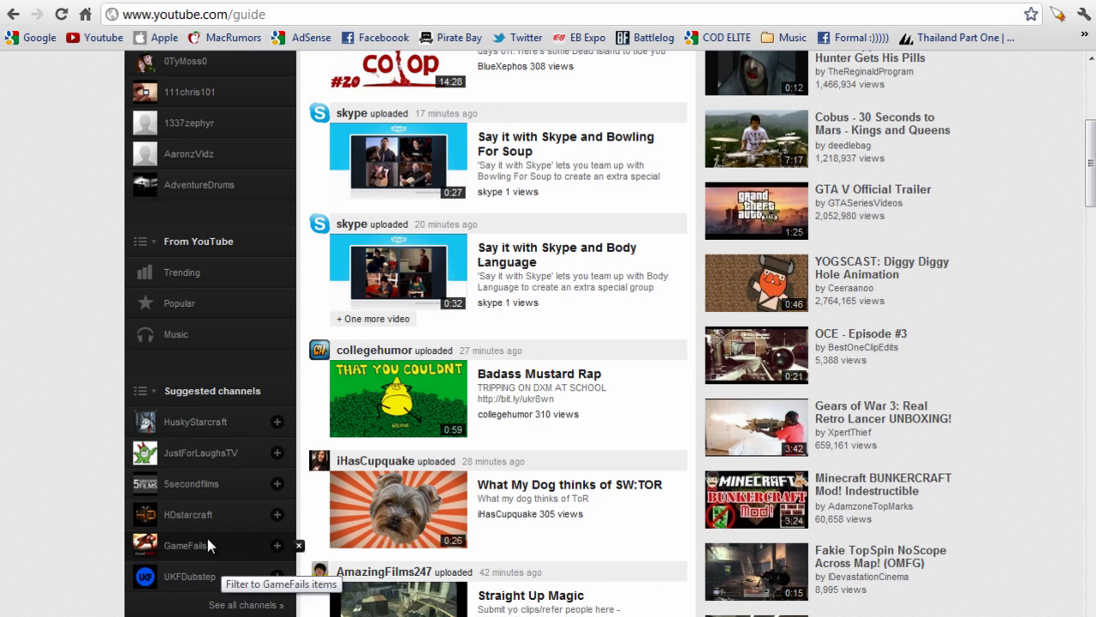
scroll(79, 449, up, 4)
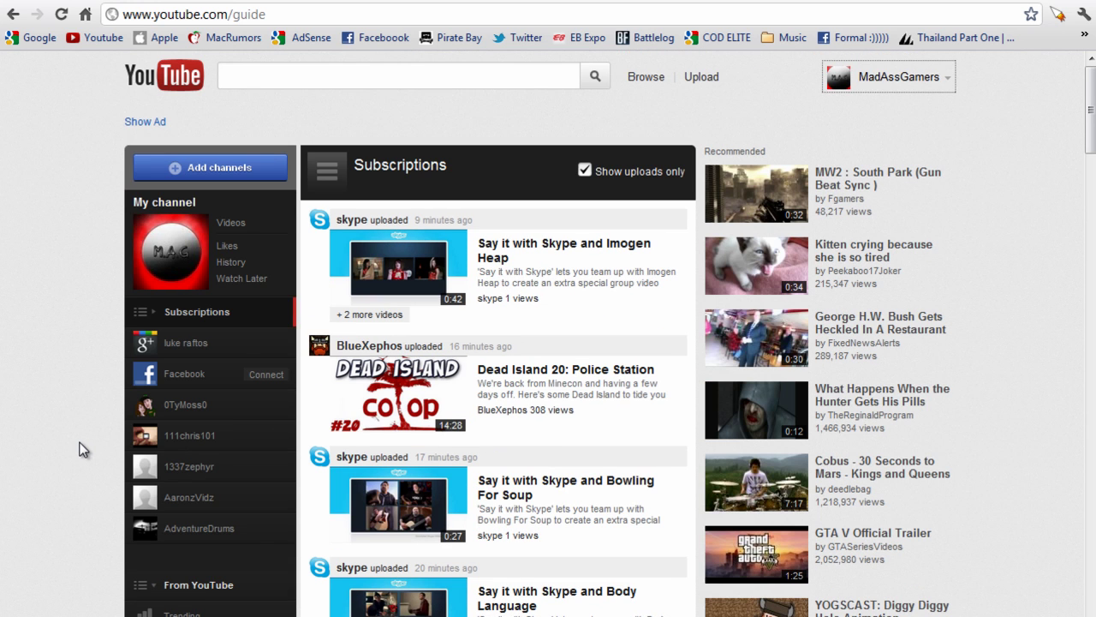